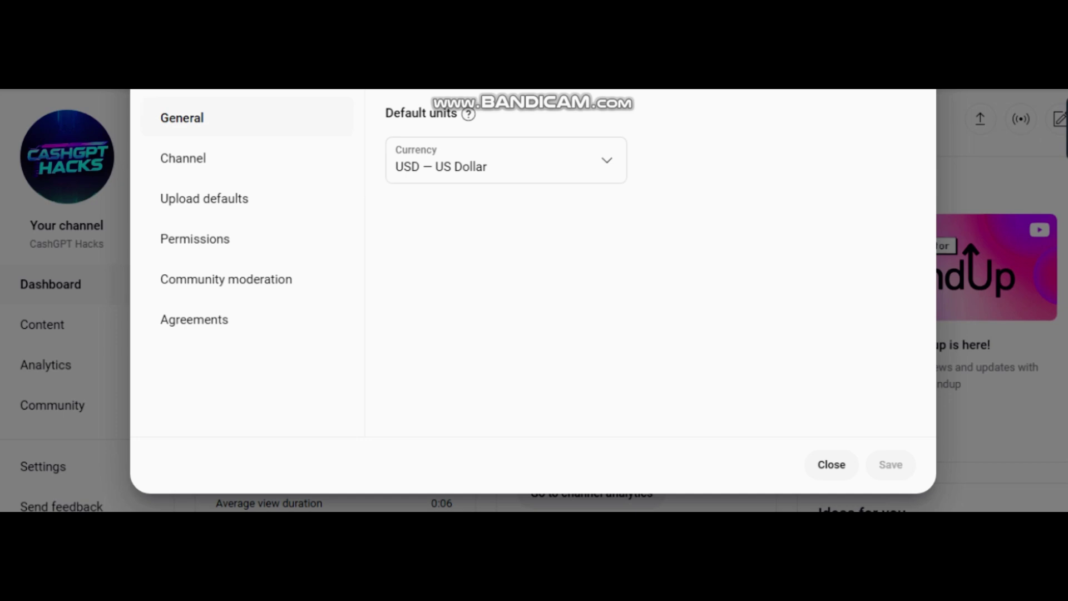
- Open the channel's feature eligibility settings and expand the intermediate features
left_click(183, 158)
left_click(668, 121)
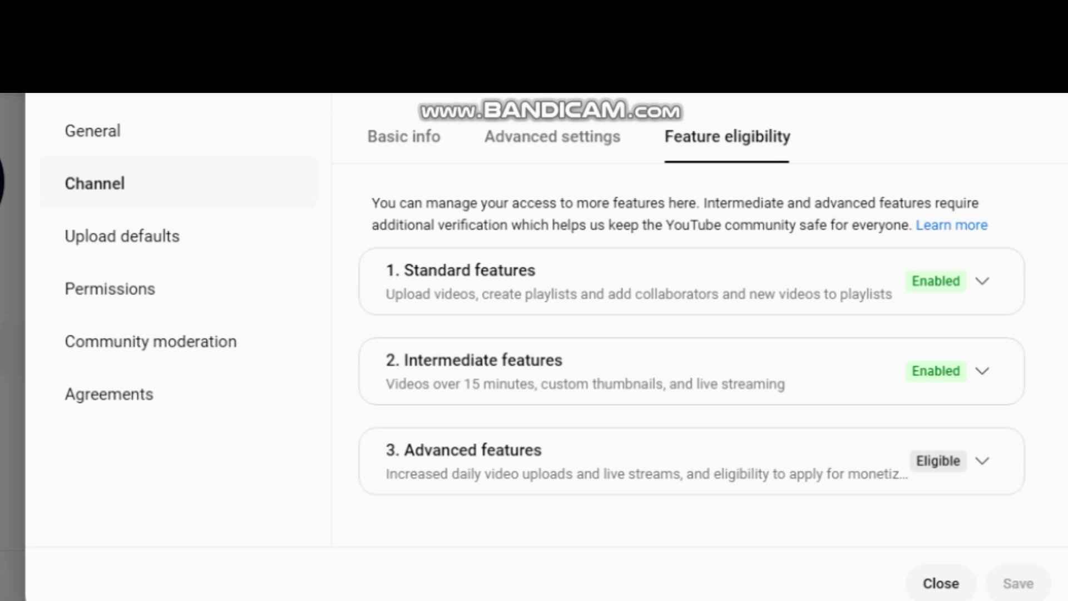
left_click(982, 370)
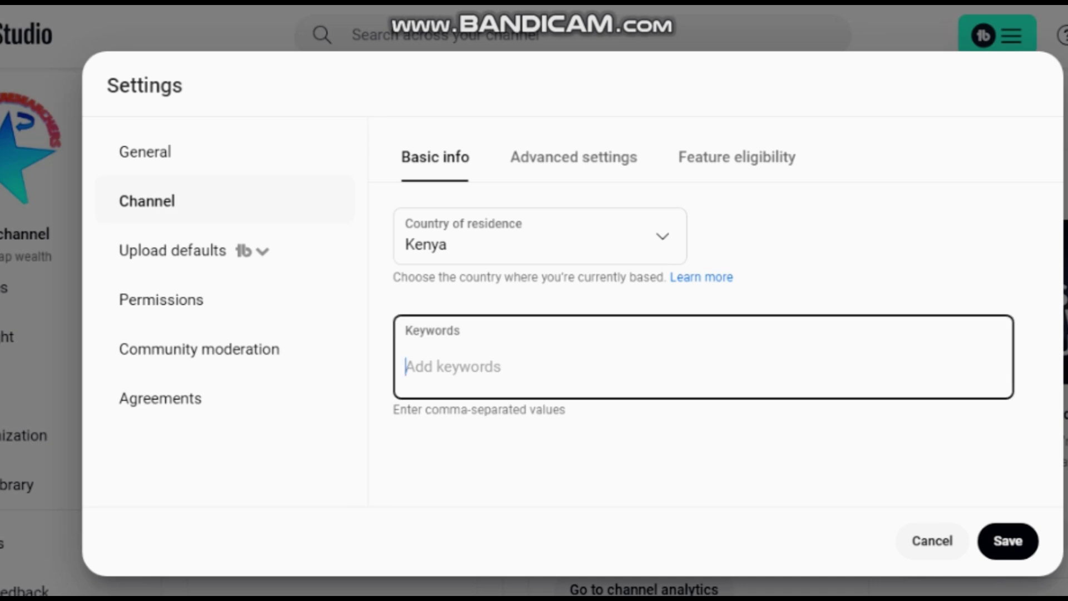
- Add the channel keywords "tech reviews", "gadgets" and "unboxings”." in the basic info and save the settings
type("tech reviews, gadgets, unboxings\".")
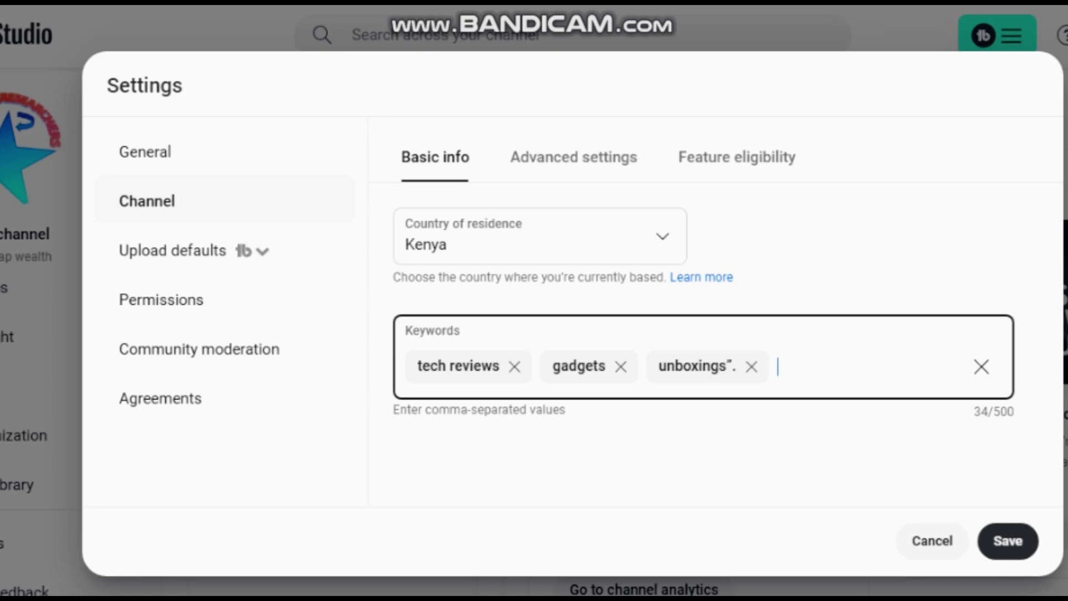
left_click(1009, 541)
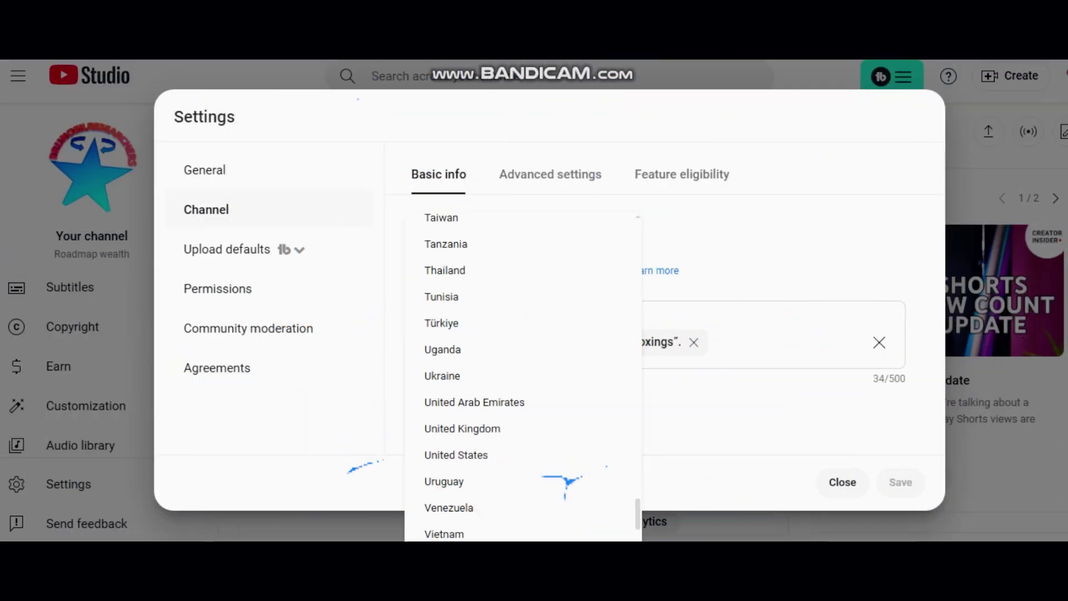
- Look through the country of residence choices without changing the country, close the settings, and read on in the setting script document
scroll(523, 378, "down", 2)
key("Escape")
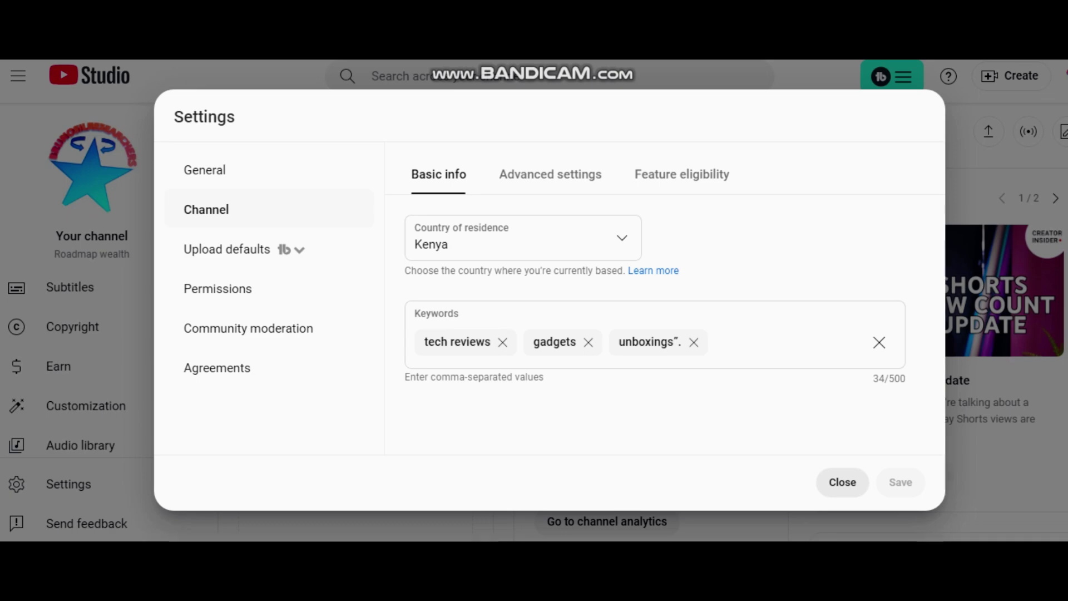
left_click(842, 482)
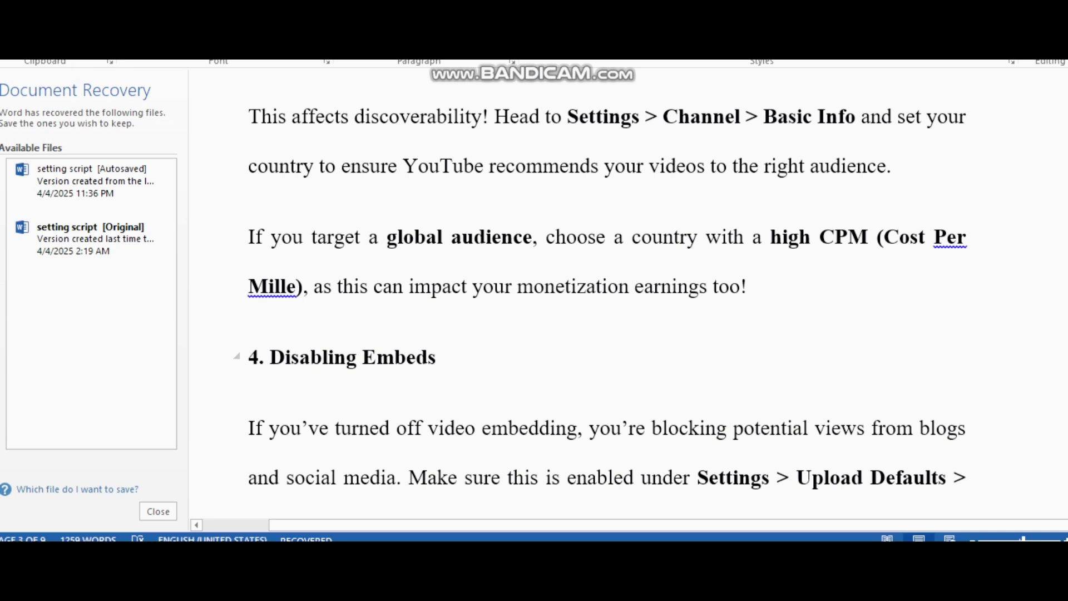
scroll(601, 278, "down", 3)
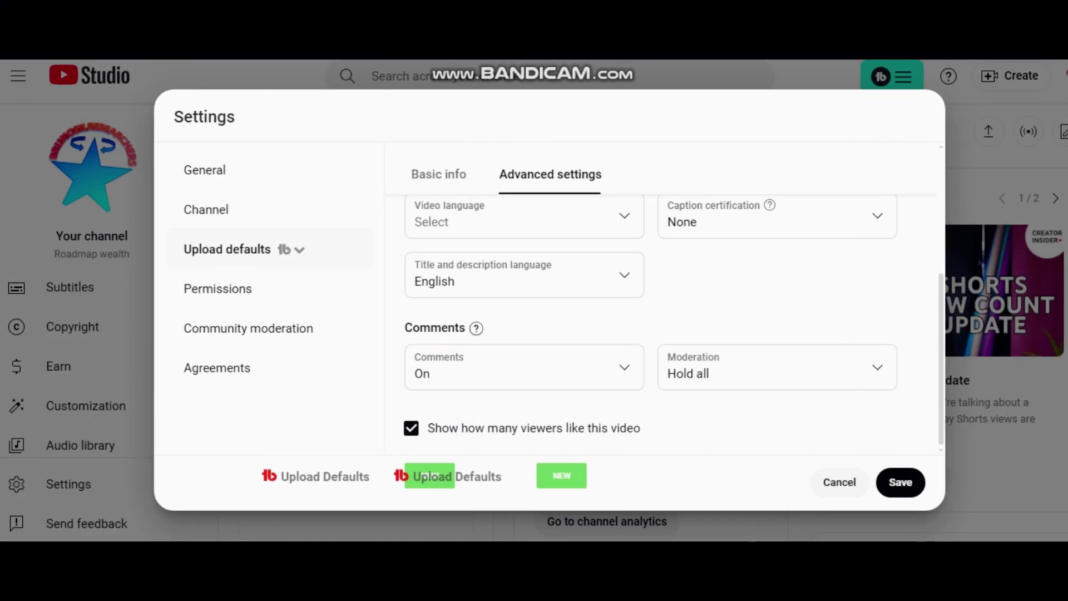
- Choose Howto & Style as the category in the upload defaults' advanced settings and save them
left_click(901, 482)
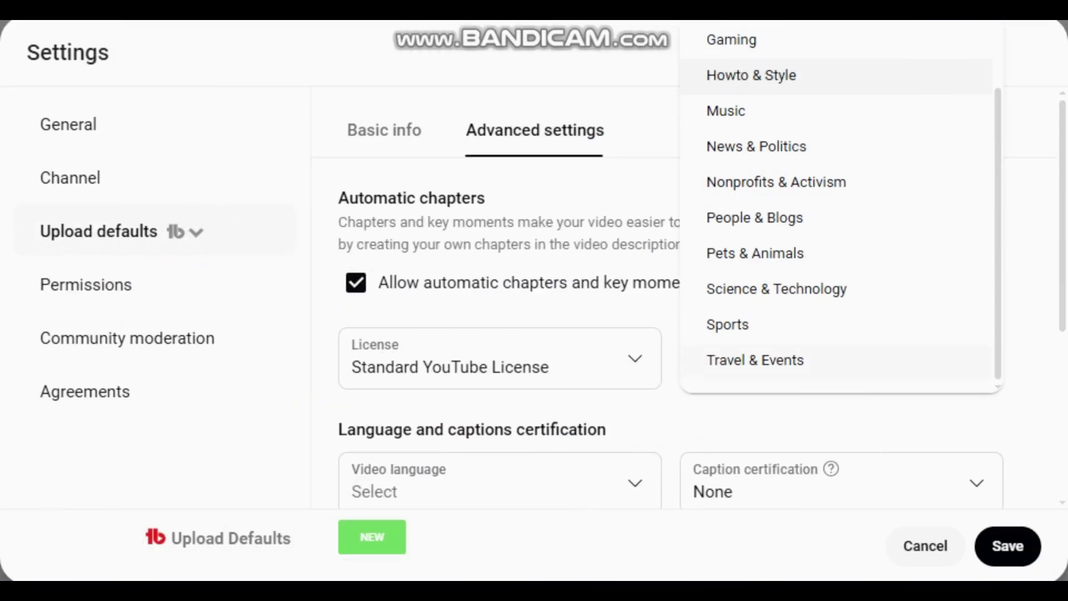
scroll(840, 206, "up", 3)
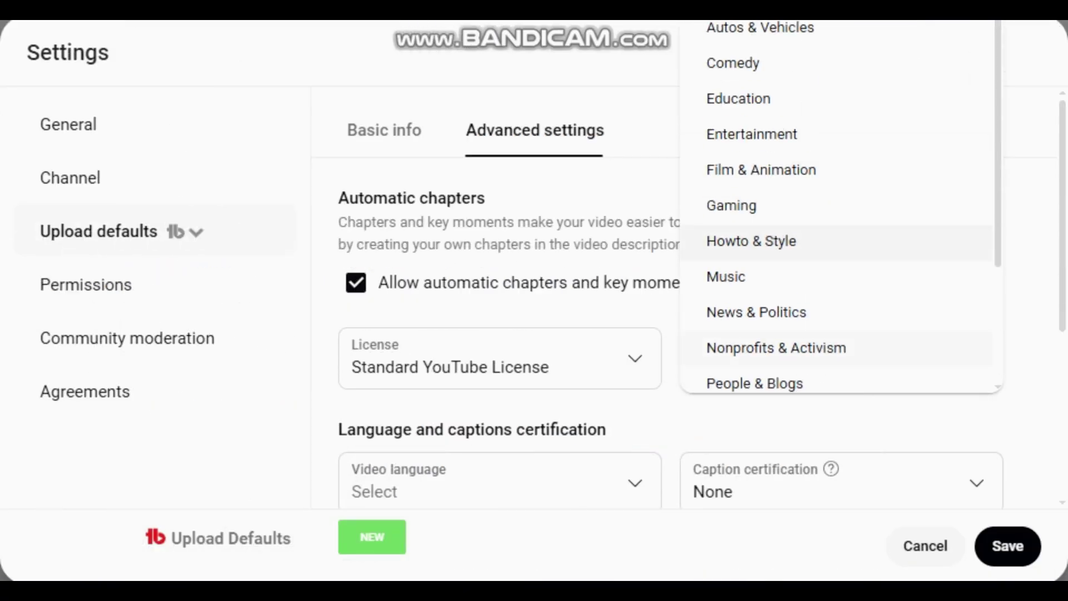
scroll(840, 339, "down", 3)
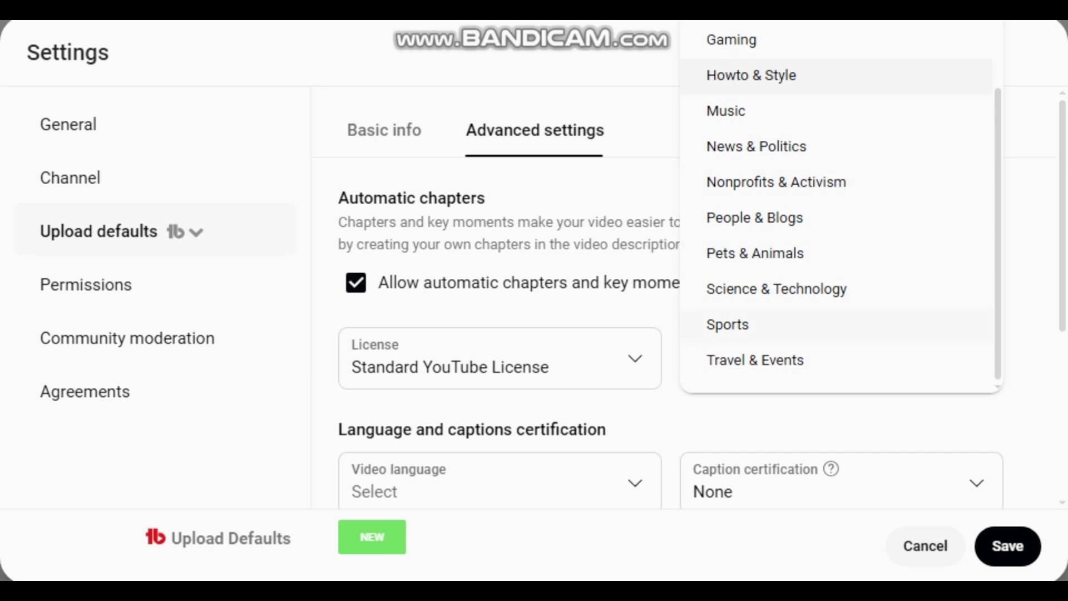
scroll(840, 206, "up", 3)
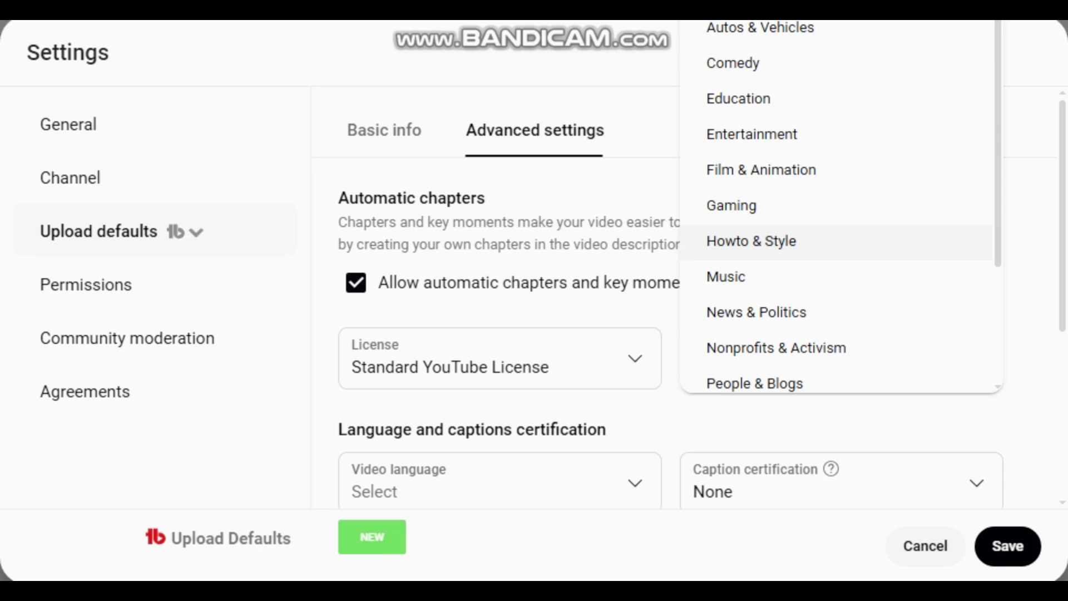
left_click(752, 241)
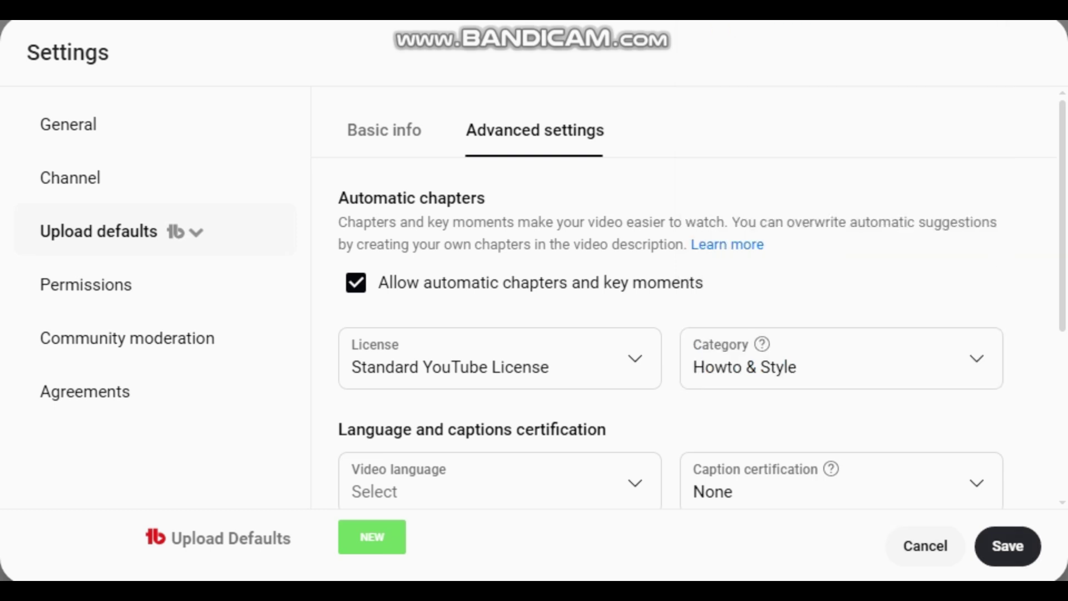
left_click(1008, 546)
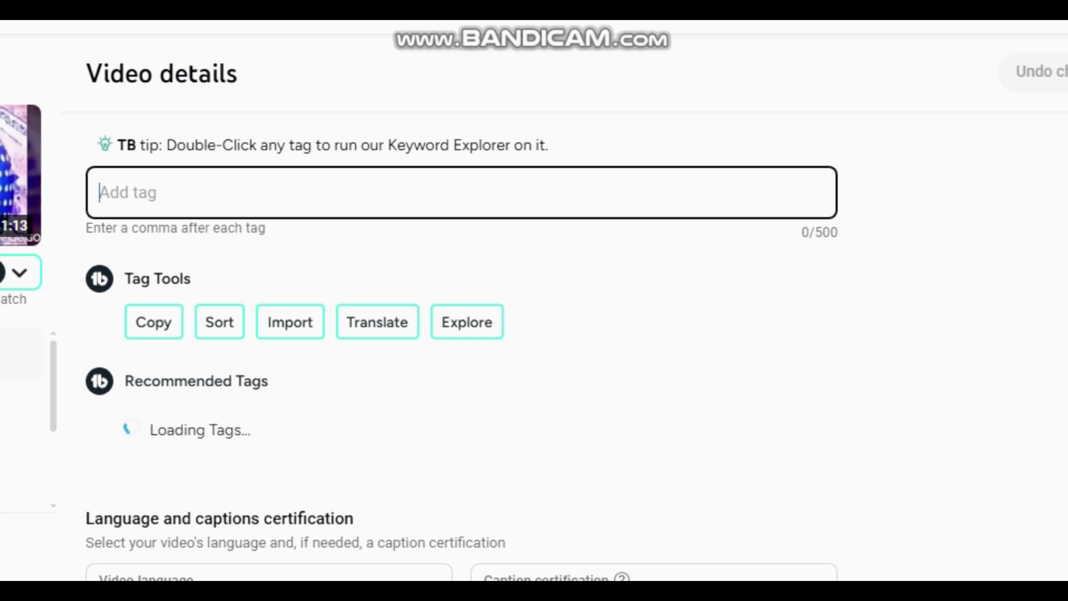
- Add the tags "you" and "viral" to the video's details
type("you")
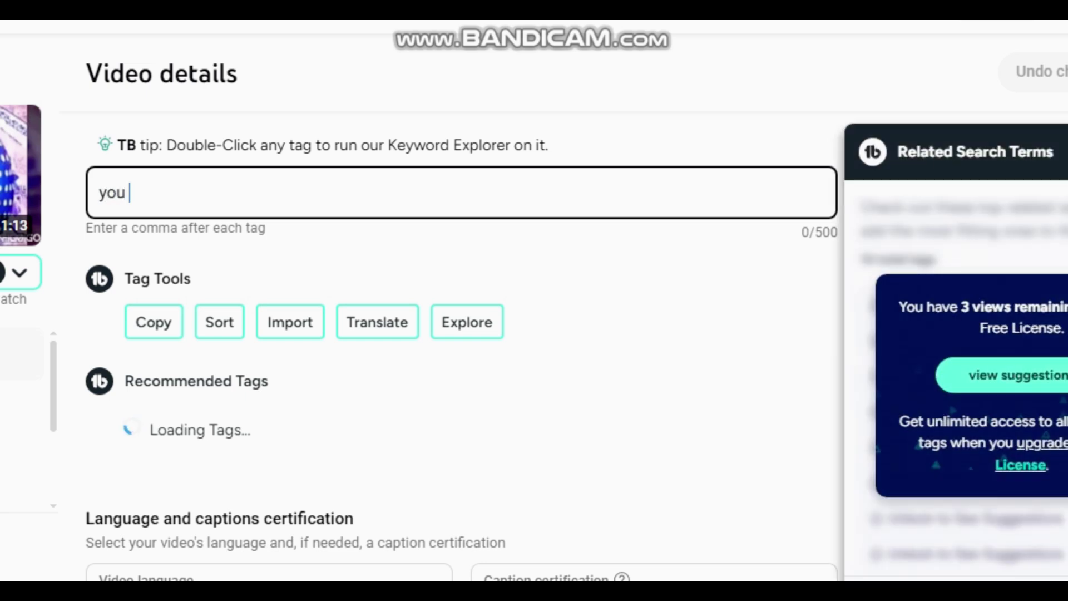
type(" ,")
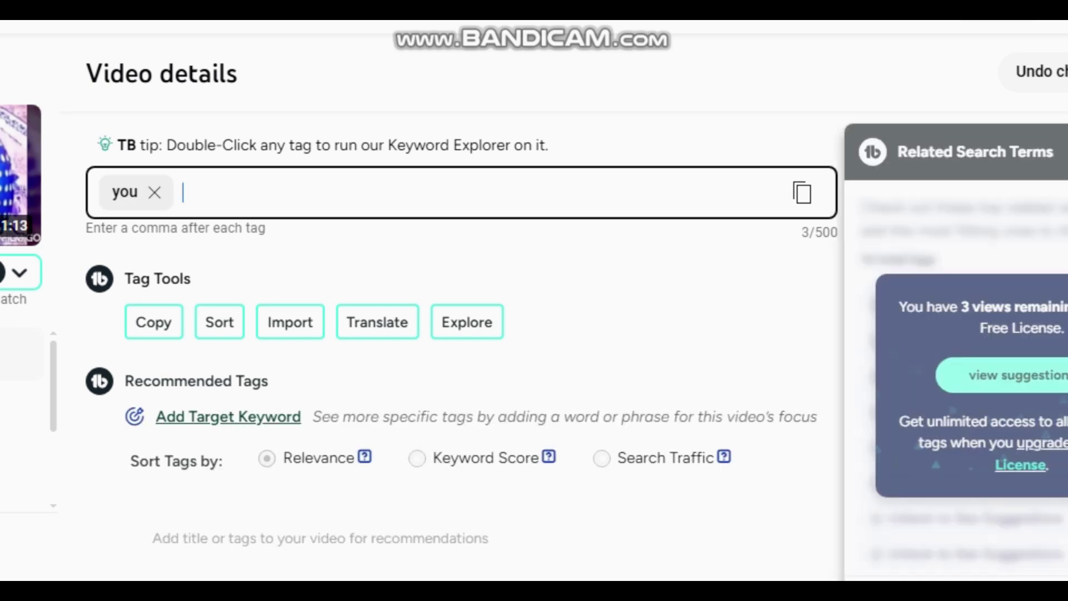
type("vira")
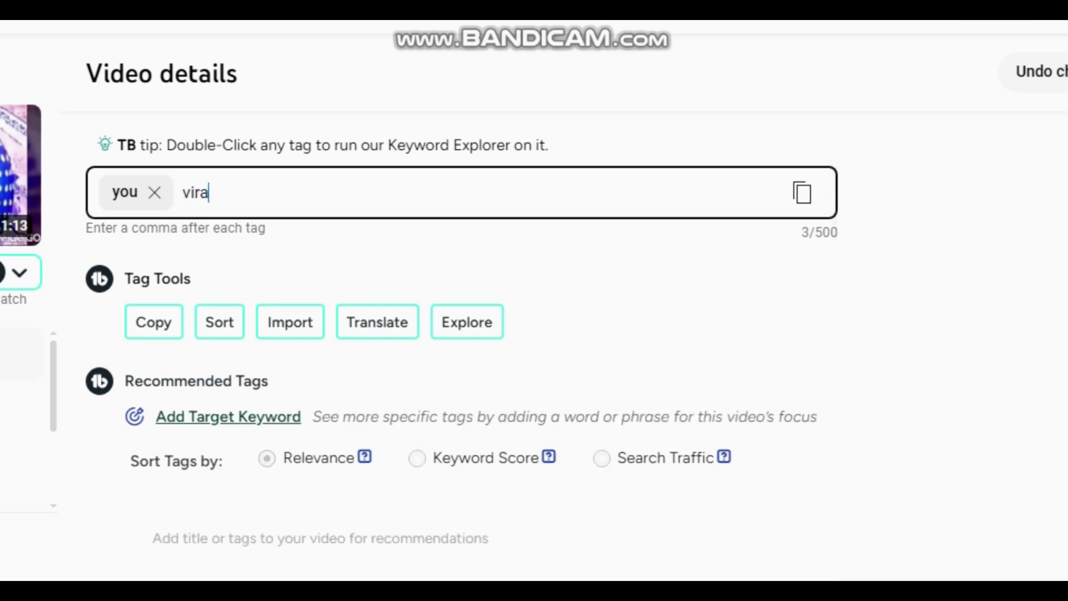
type("l")
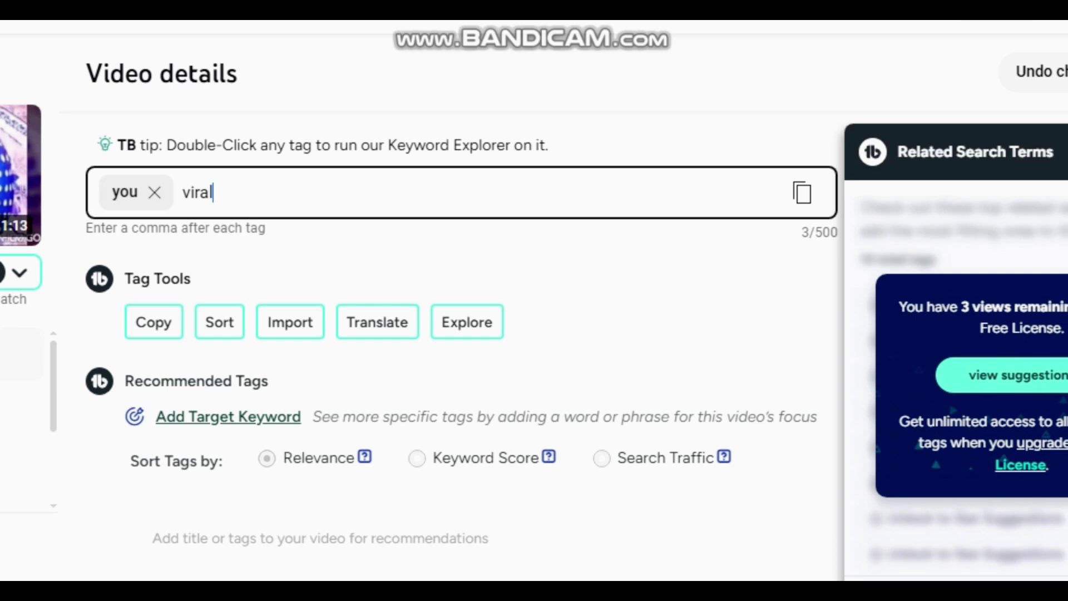
type(",")
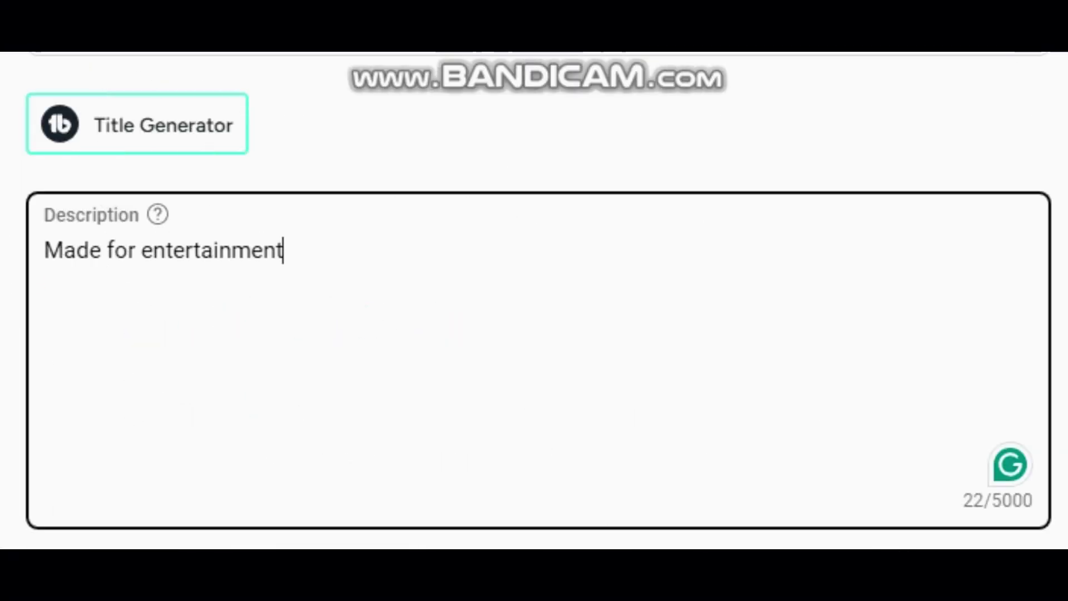
- Clear the video's description and enter "Made for entertainment" in its place
key("BackSpace")
key("BackSpace")
key("BackSpace")
key("BackSpace")
key("BackSpace")
key("BackSpace")
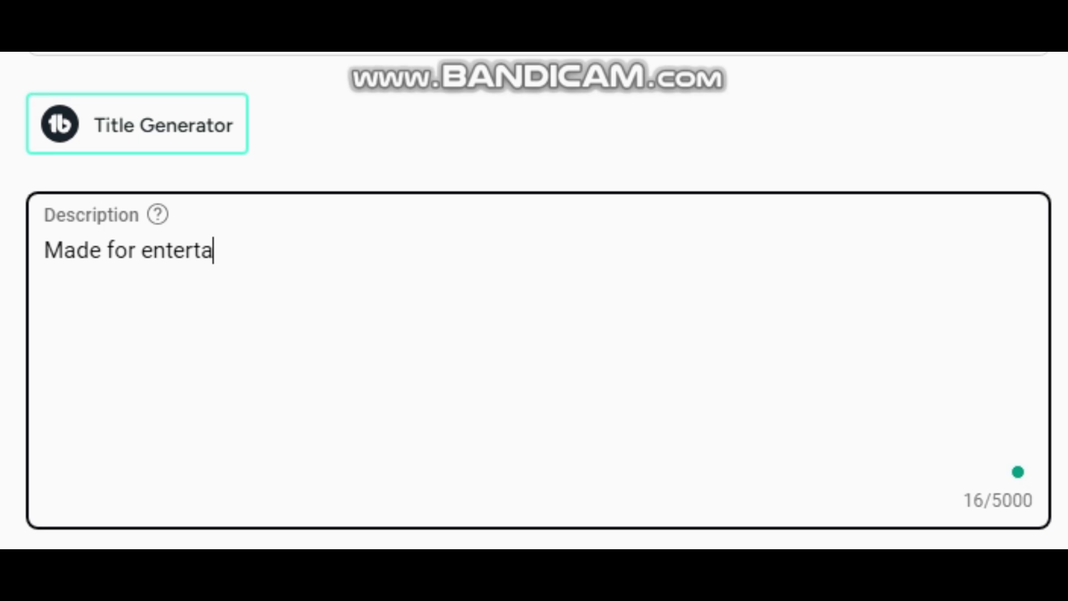
key("ctrl+a")
key("BackSpace")
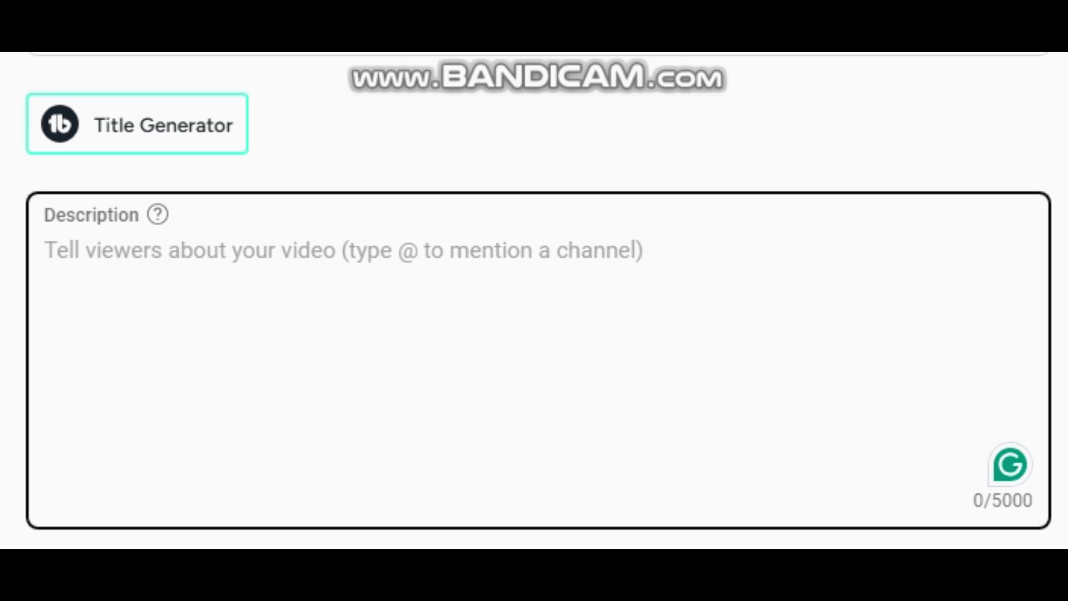
type("Made for entertainment")
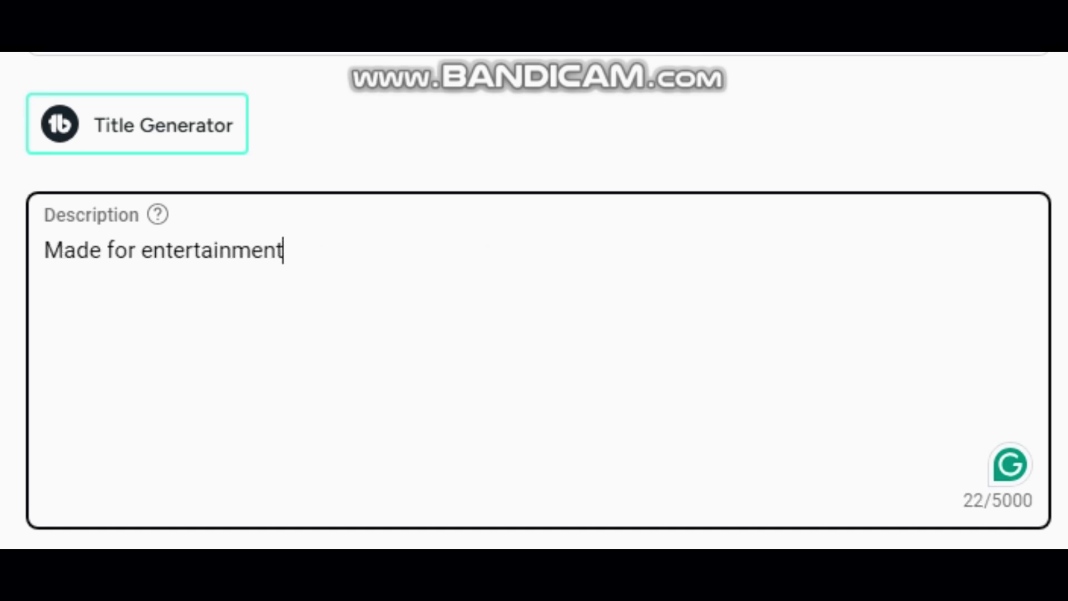
- Open the End screen section from the video's details
key("alt+Tab")
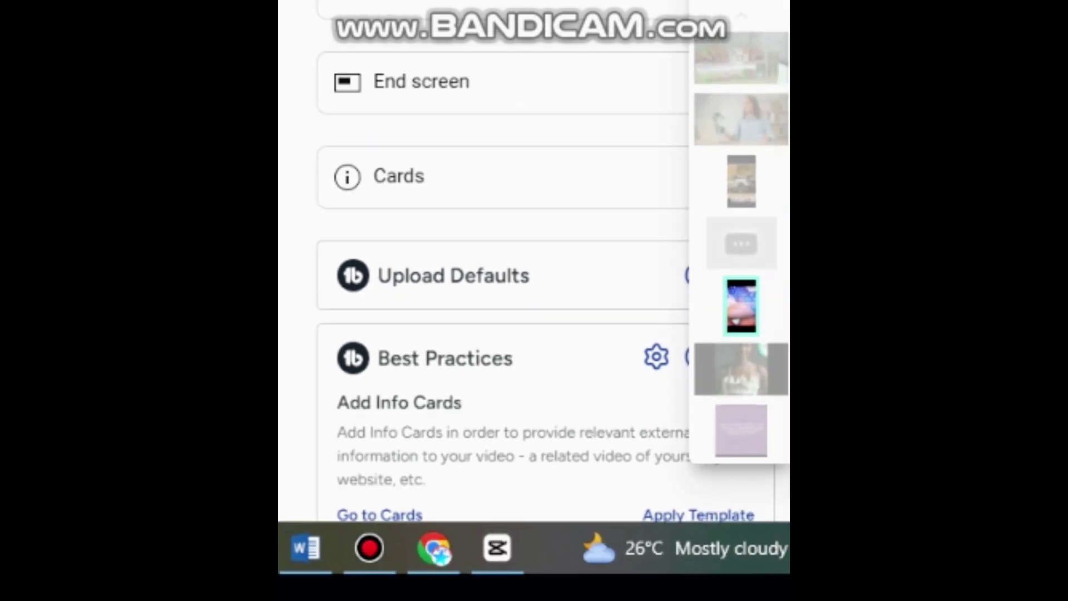
left_click(419, 82)
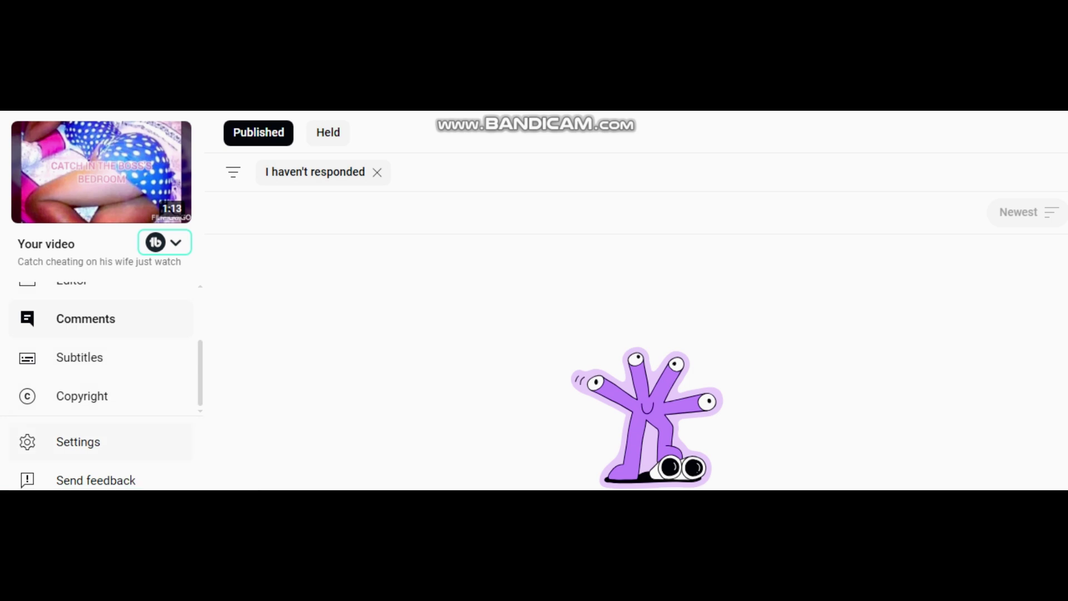
- In the community moderation defaults, keep channel comments set to On and set their moderation to Basic
left_click(78, 442)
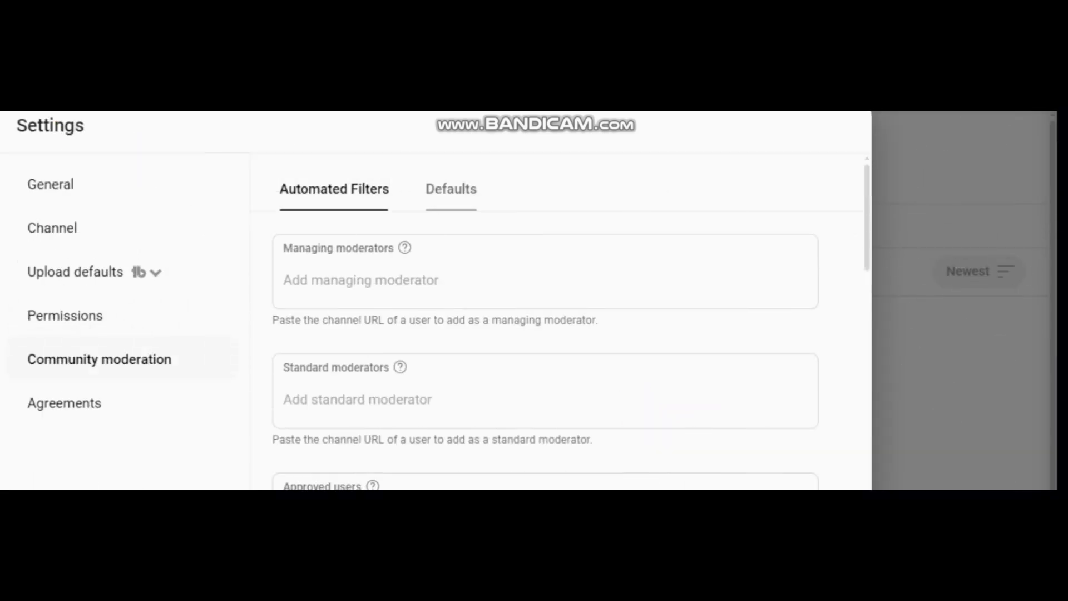
left_click(451, 188)
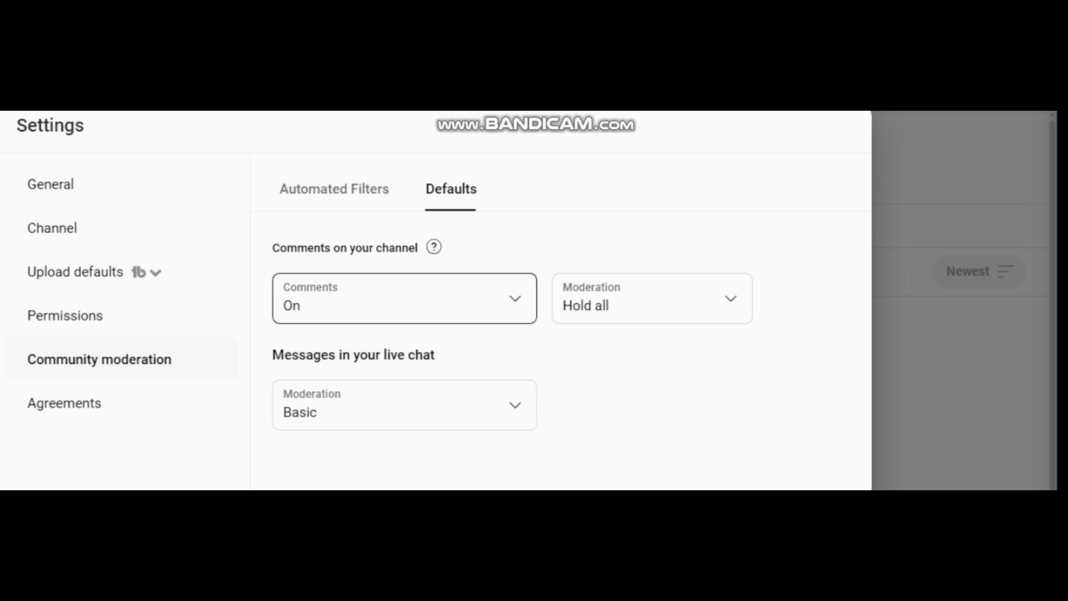
left_click(405, 298)
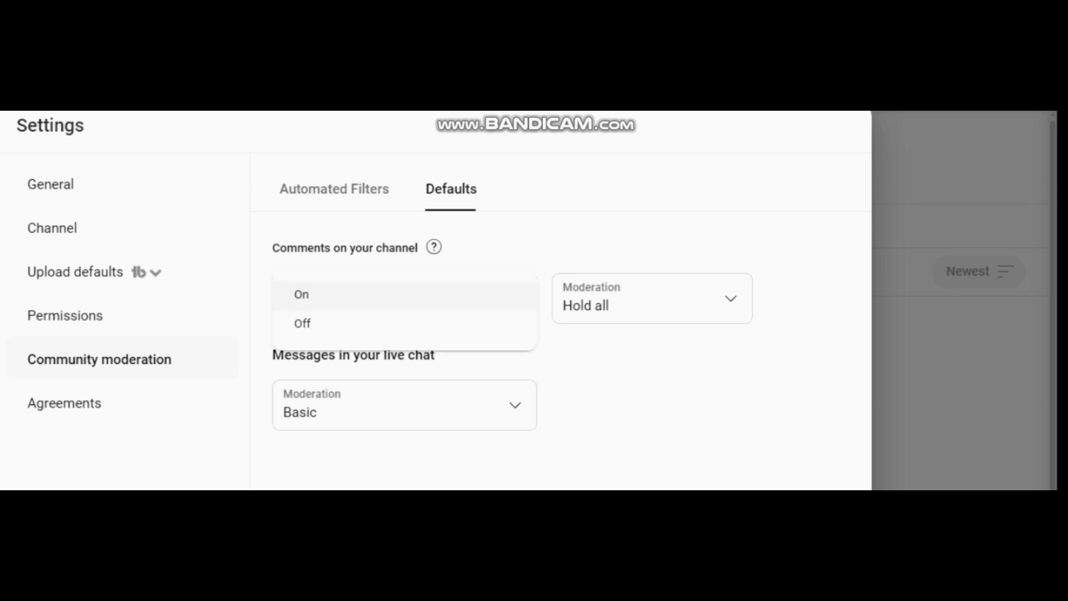
left_click(404, 295)
left_click(515, 298)
key("Escape")
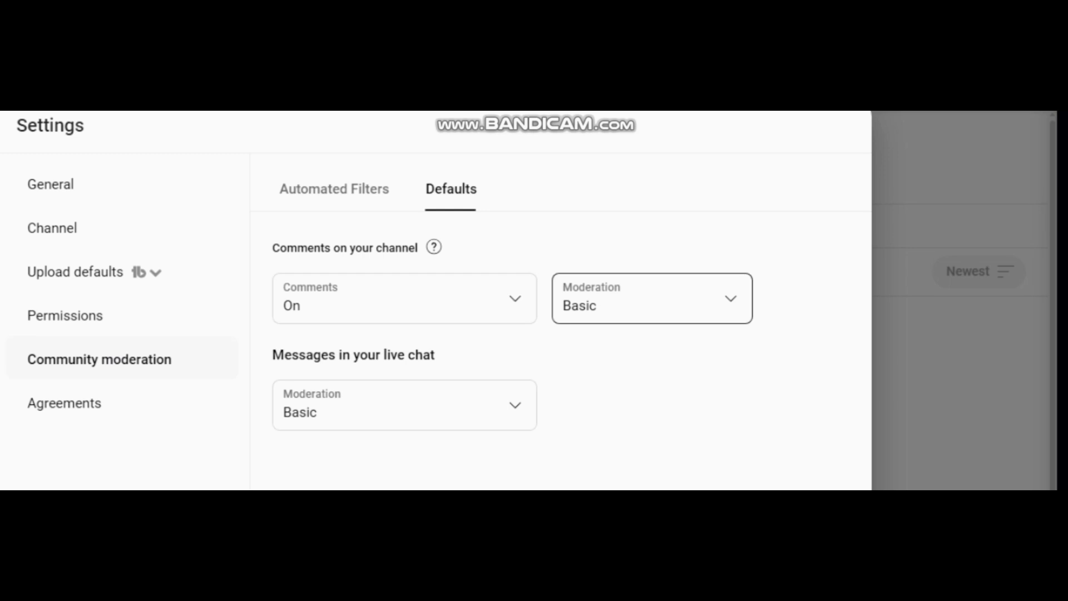
- Set the moderation of channel comments to None
key("Return")
key("Up")
key("Return")
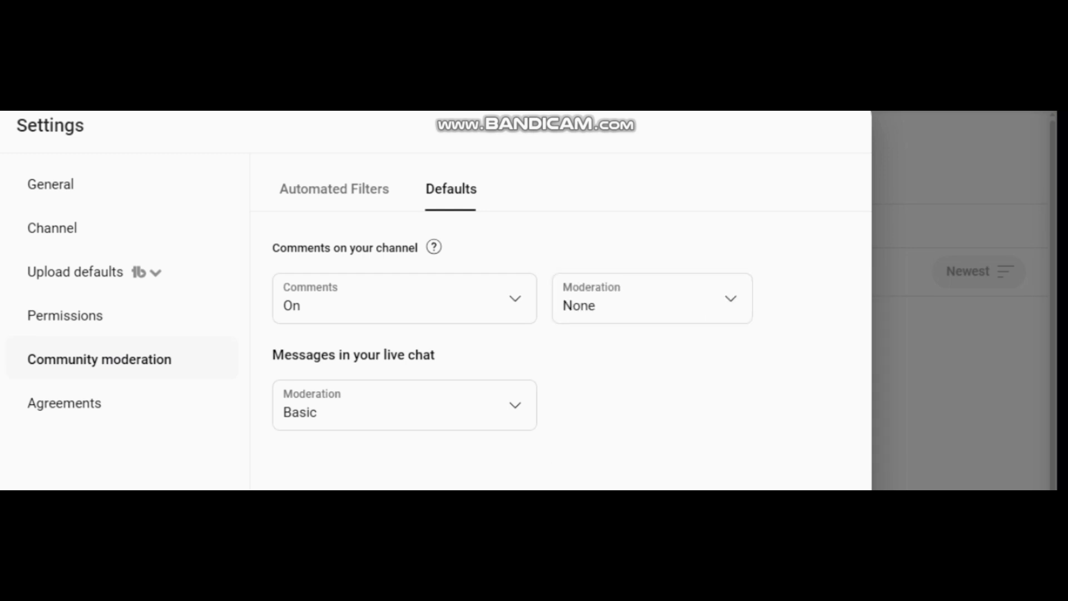
- Review the moderation options for channel comments and live chat messages without changing them
key("Return")
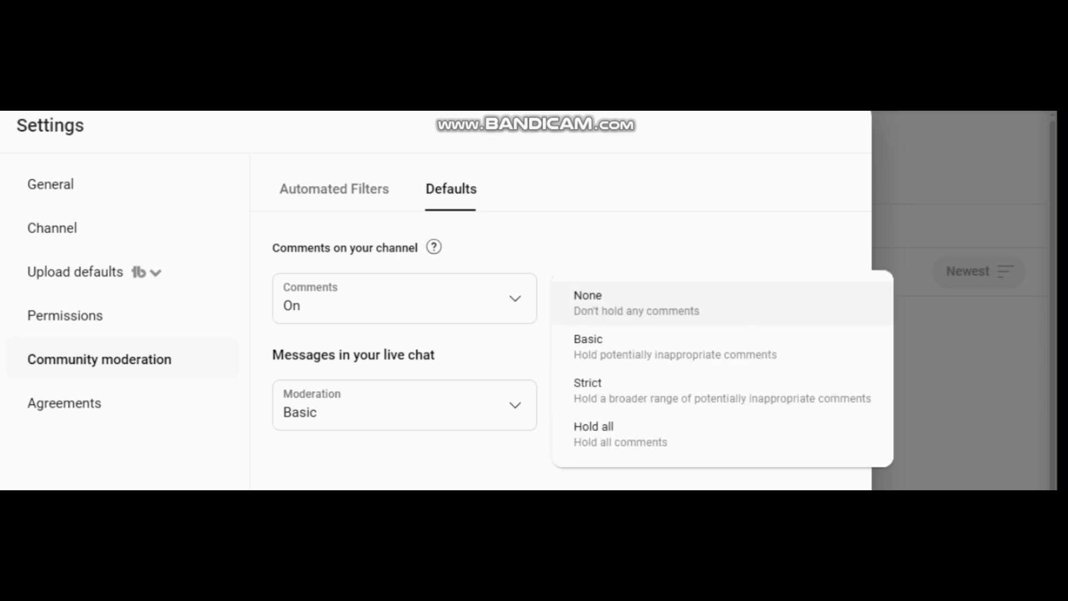
left_click(404, 405)
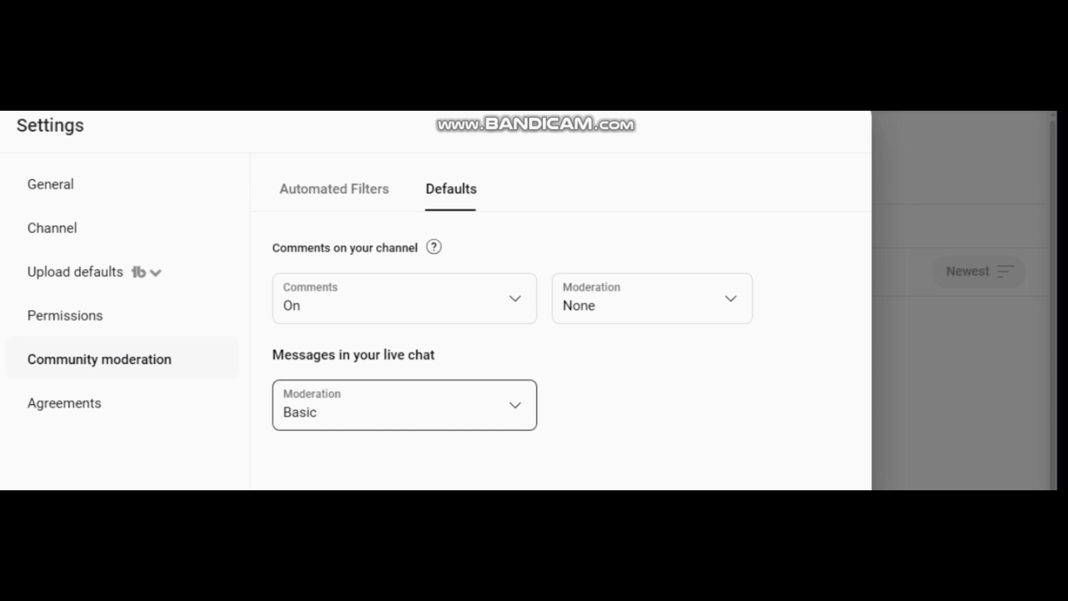
key("Return")
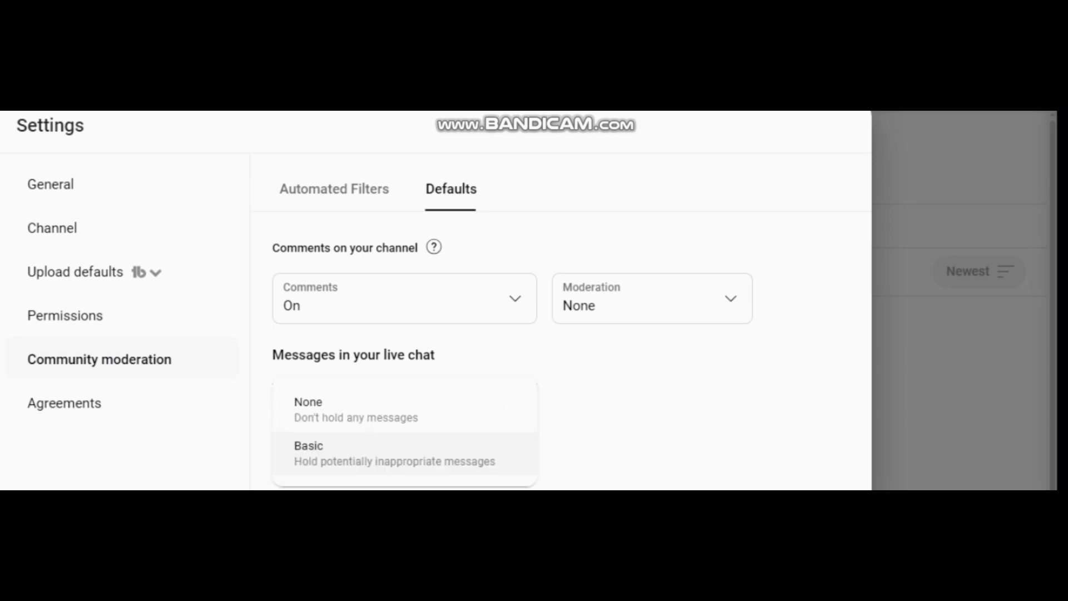
key("Escape")
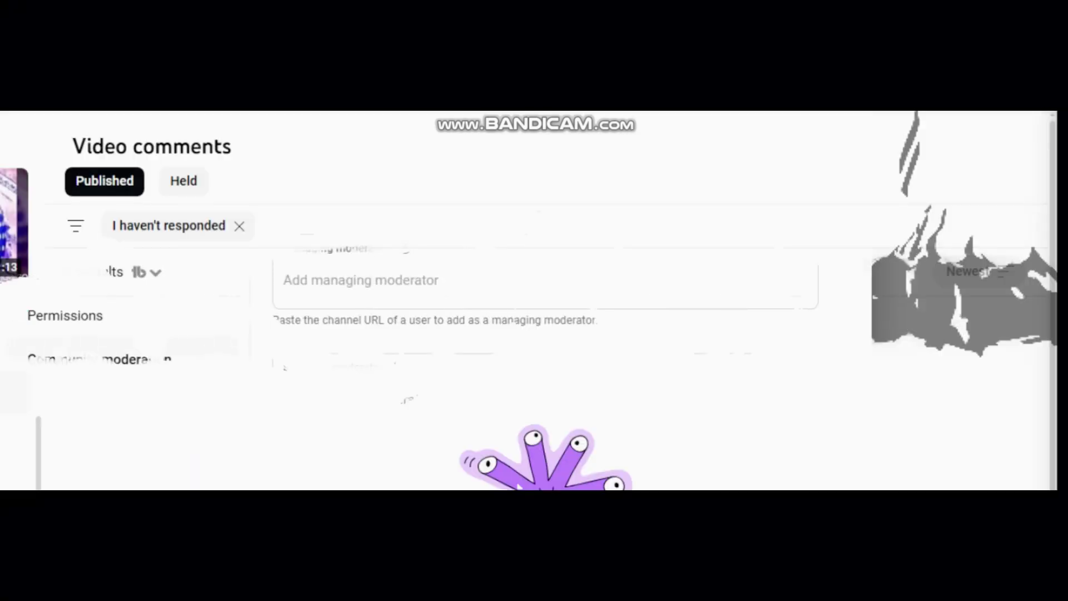
- Return to the community moderation defaults, keep comments set to On, and set the comment moderation to Basic
left_click(451, 189)
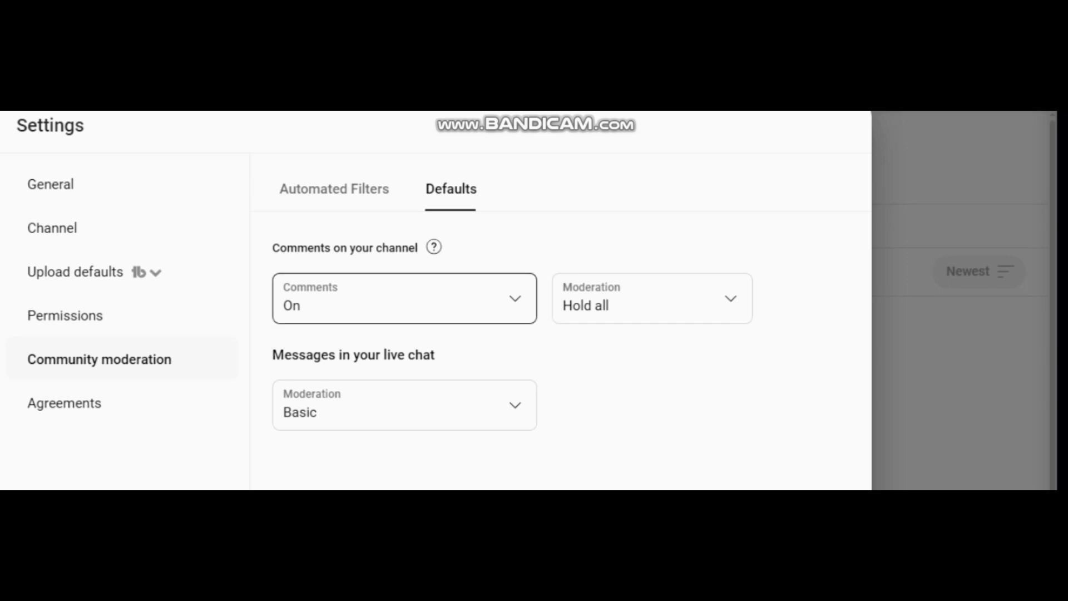
key("Return")
key("Return")
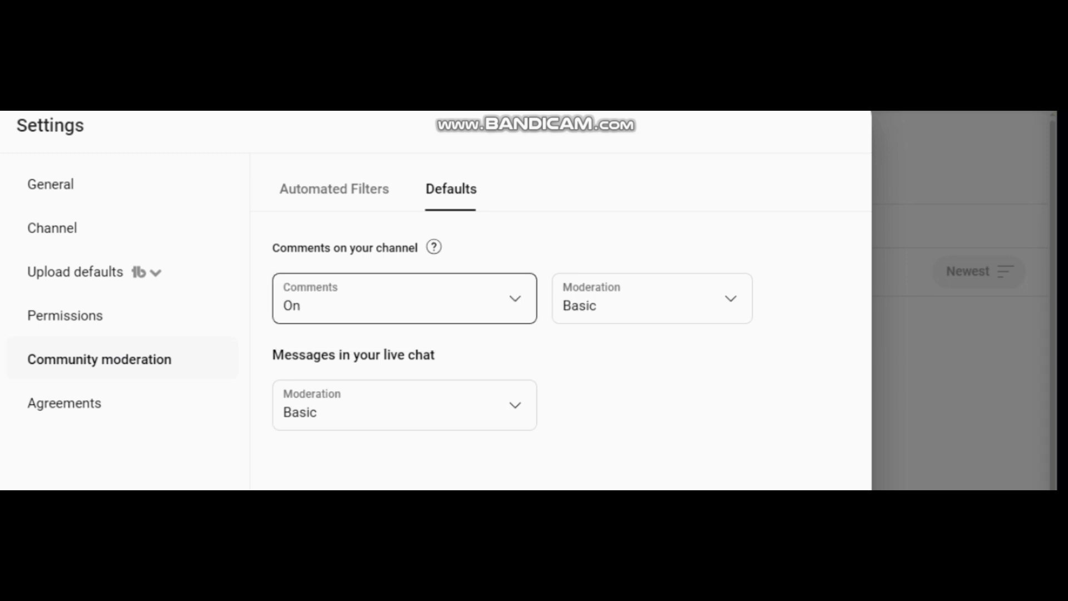